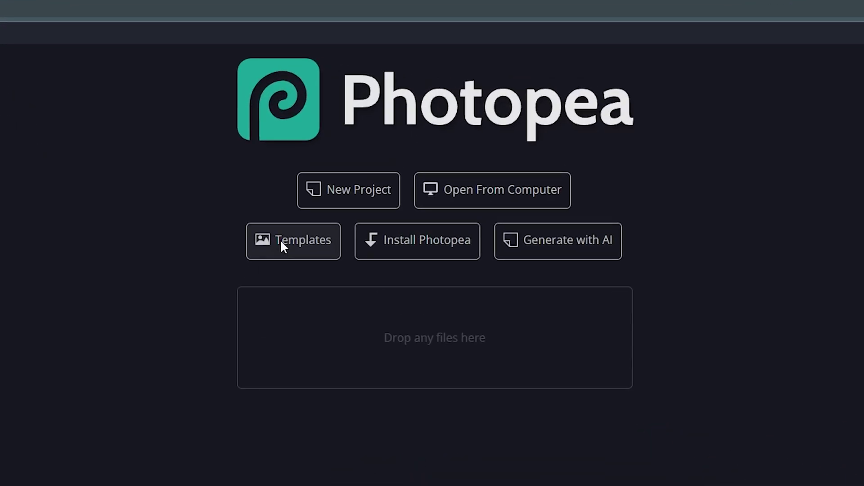
Search the templates by the creator's name and open the Discord Panel template as Panels.psd.
{"action": "left_click", "coordinate": [280, 239]}
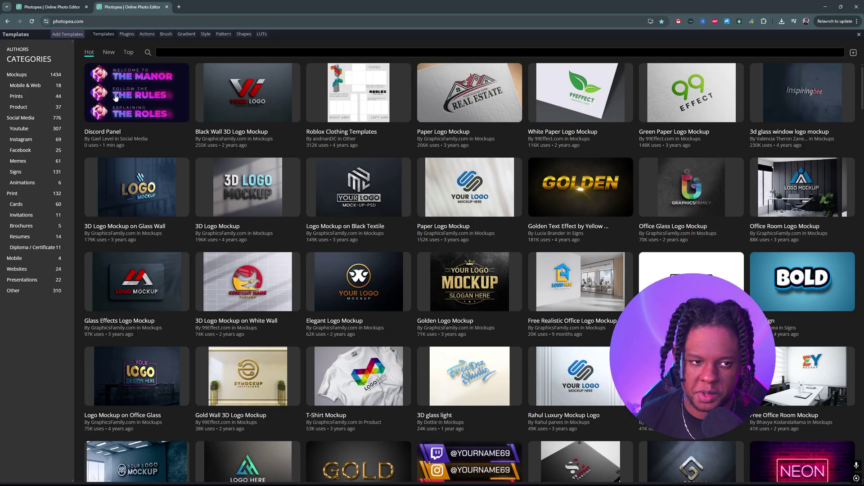
{"action": "left_click", "coordinate": [197, 56]}
{"action": "type", "text": "gael l"}
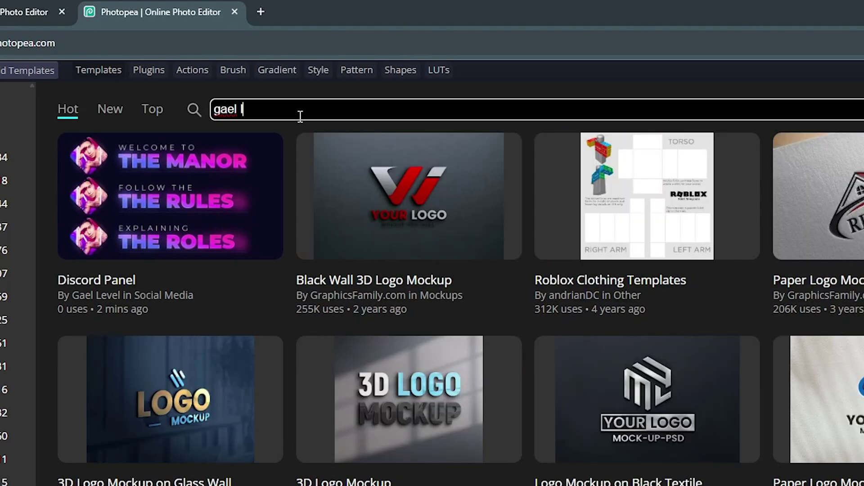
{"action": "type", "text": "evel"}
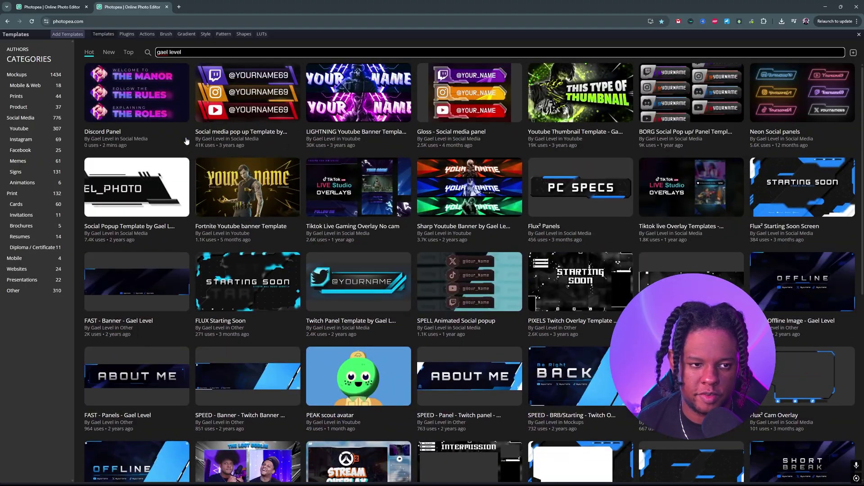
{"action": "left_click", "coordinate": [122, 105]}
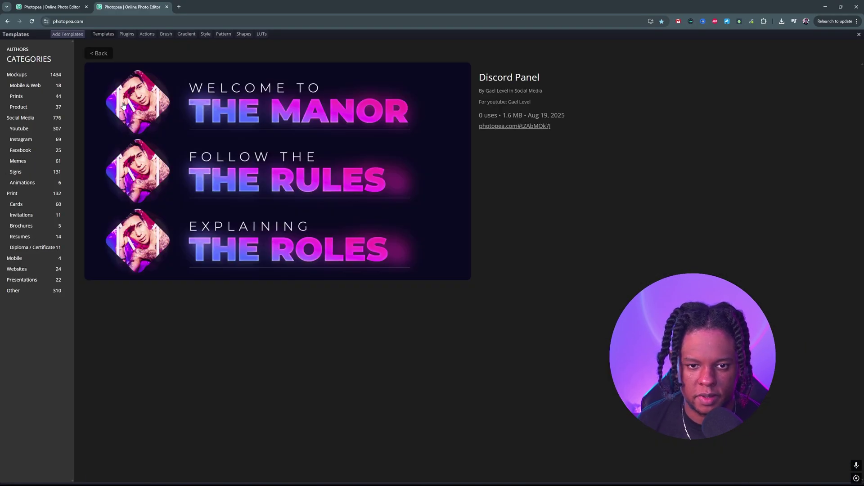
{"action": "left_click", "coordinate": [272, 165]}
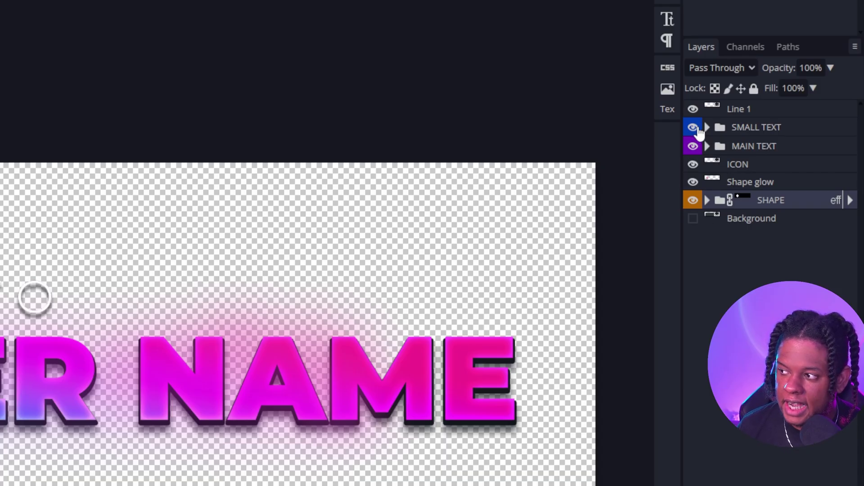
Expand the SMALL TEXT and MAIN TEXT groups and test the Text glow1 and glow2 layers.
{"action": "left_click", "coordinate": [694, 147]}
{"action": "left_click", "coordinate": [693, 147]}
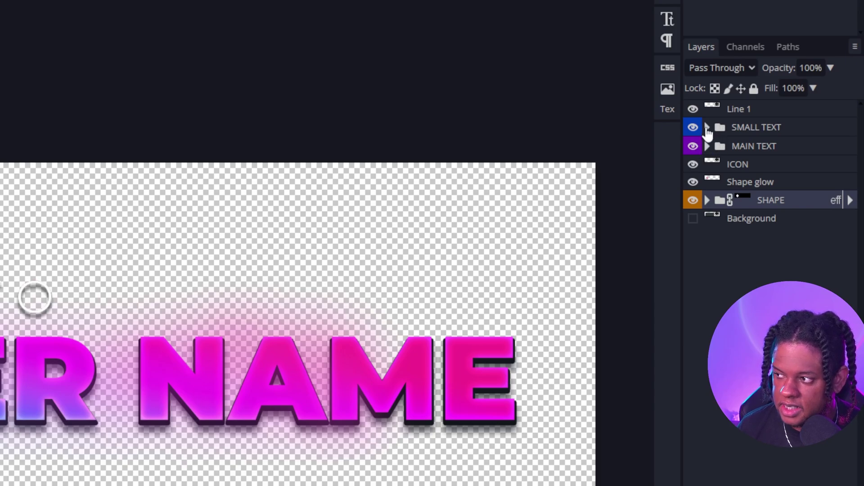
{"action": "left_click", "coordinate": [707, 128]}
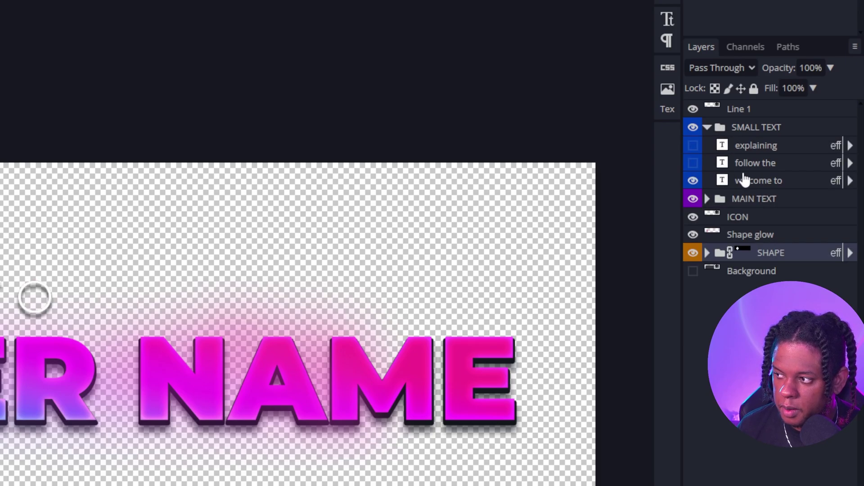
{"action": "left_click", "coordinate": [707, 127]}
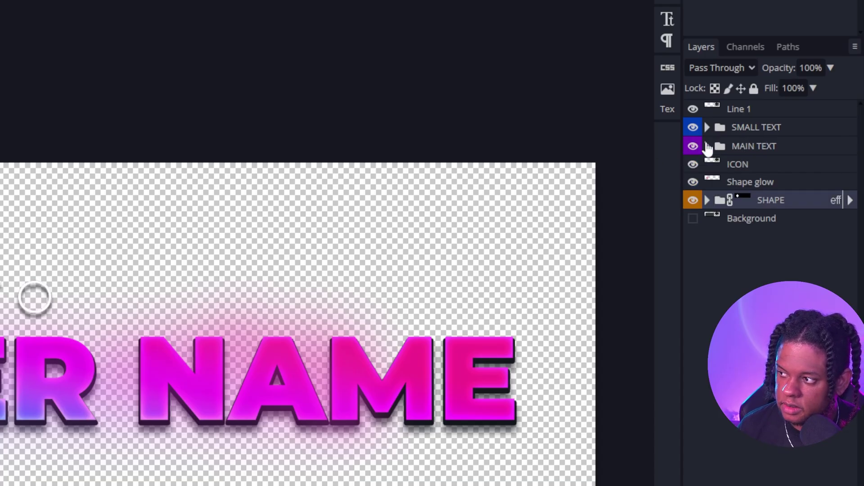
{"action": "left_click", "coordinate": [708, 146]}
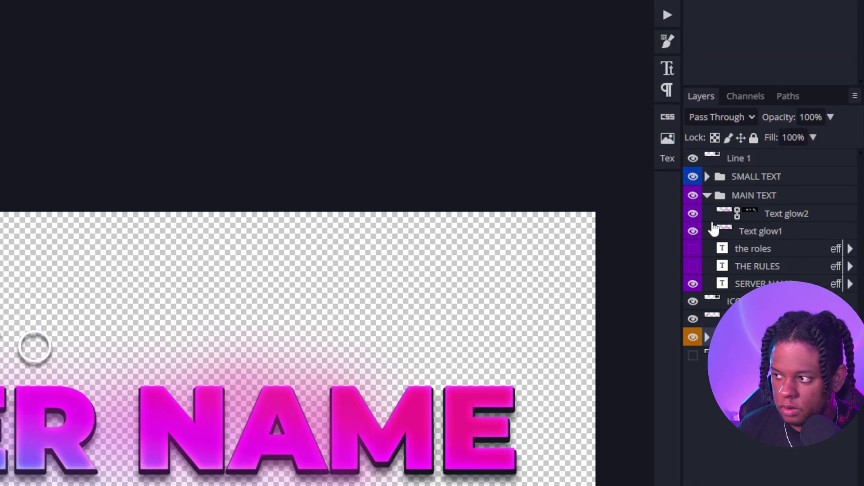
{"action": "left_click", "coordinate": [693, 215]}
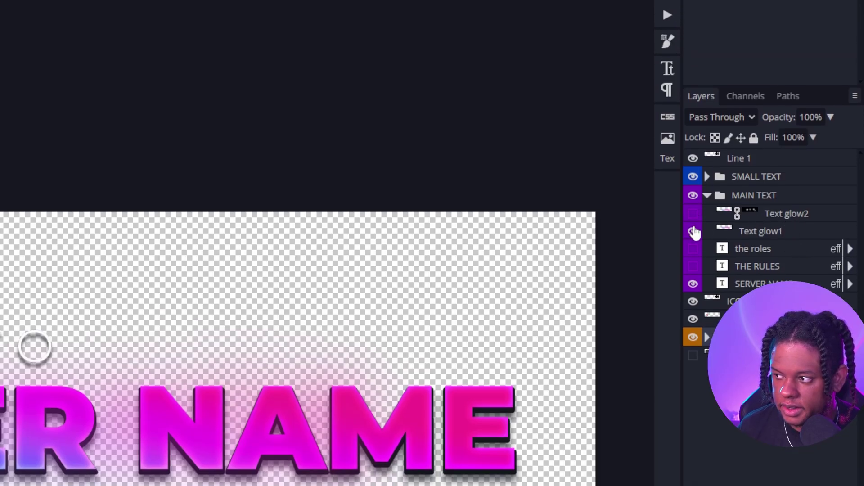
{"action": "left_click", "coordinate": [692, 232]}
{"action": "left_click", "coordinate": [693, 232]}
{"action": "left_click", "coordinate": [693, 215]}
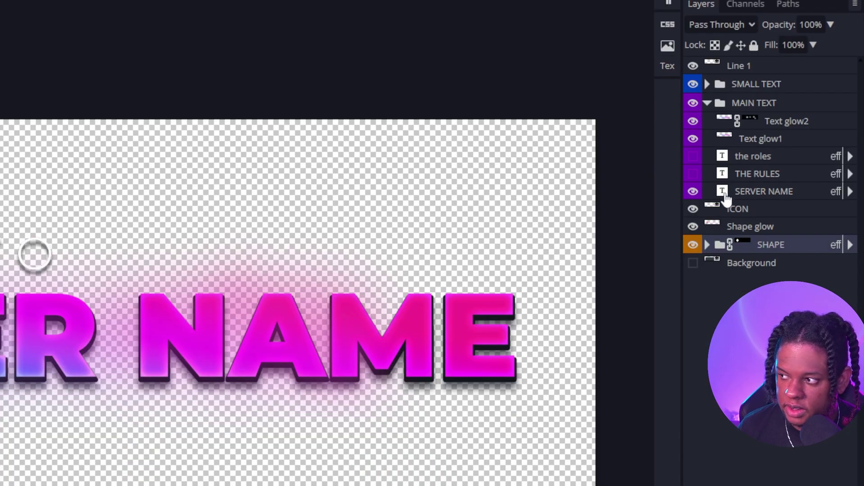
Compare the SERVER NAME, THE RULES and ROLES headlines, leaving only SERVER NAME visible.
{"action": "left_click", "coordinate": [725, 193]}
{"action": "left_click", "coordinate": [694, 192]}
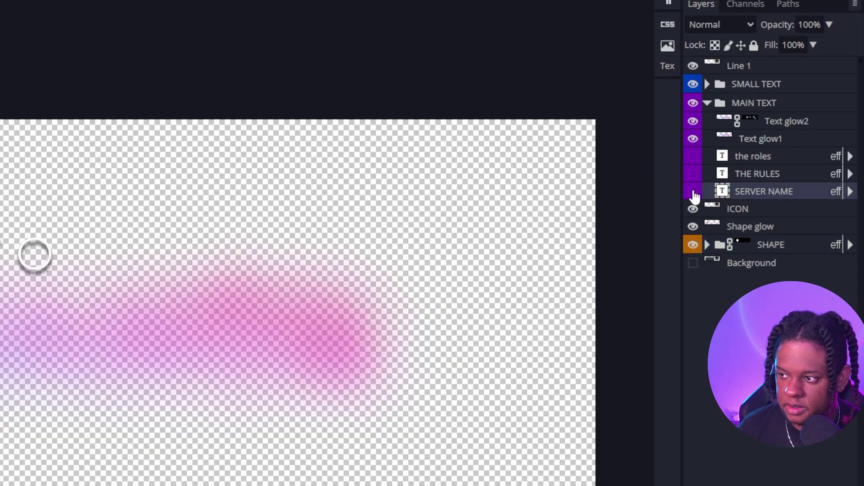
{"action": "left_click", "coordinate": [694, 192]}
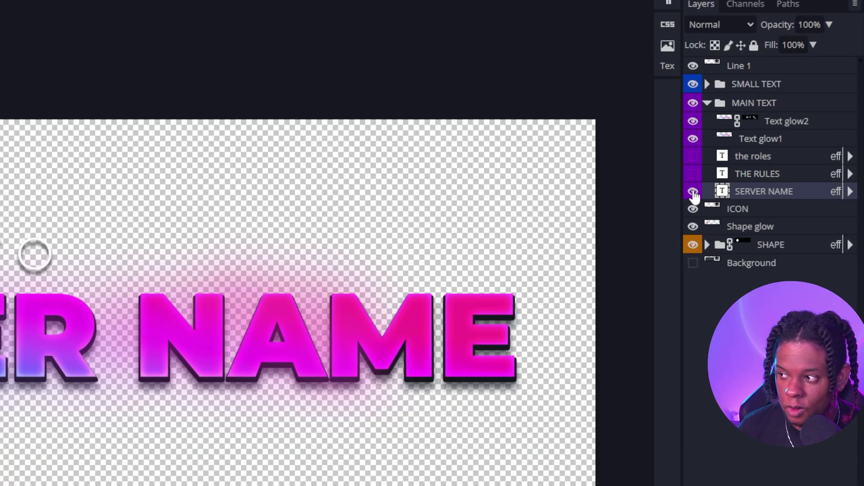
{"action": "double_click", "coordinate": [722, 193]}
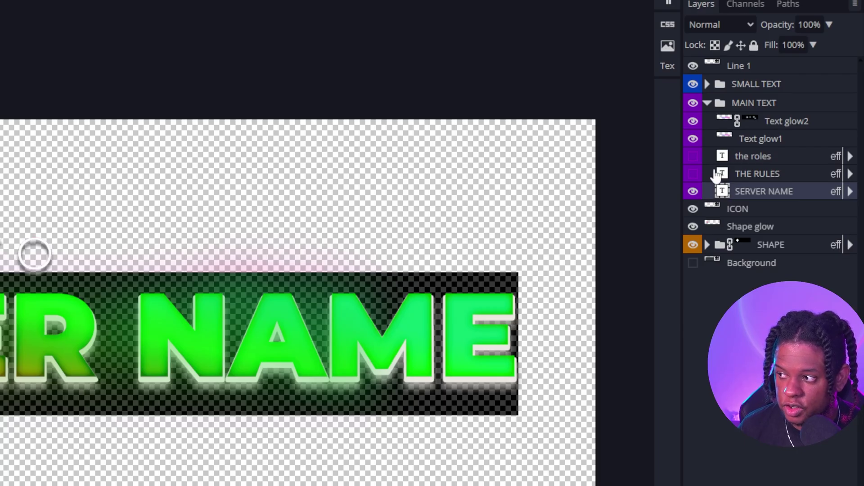
{"action": "left_click", "coordinate": [693, 191]}
{"action": "left_click", "coordinate": [694, 175]}
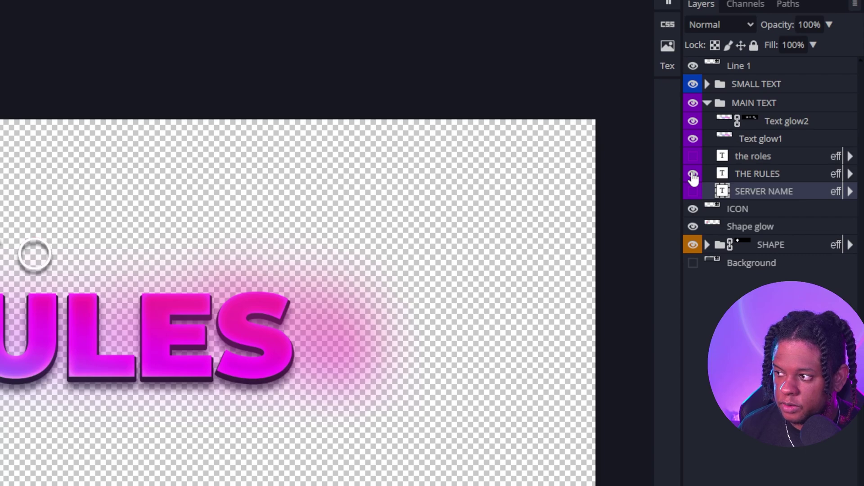
{"action": "left_click", "coordinate": [693, 174]}
{"action": "left_click", "coordinate": [693, 158]}
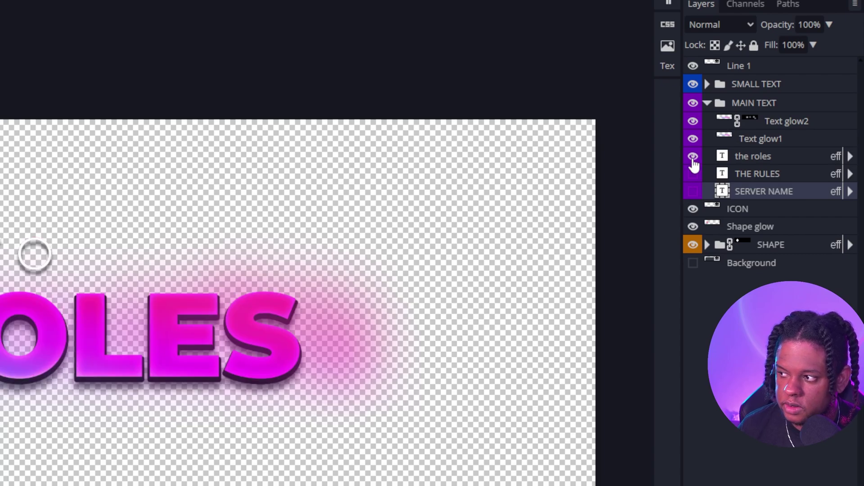
{"action": "left_click", "coordinate": [693, 157]}
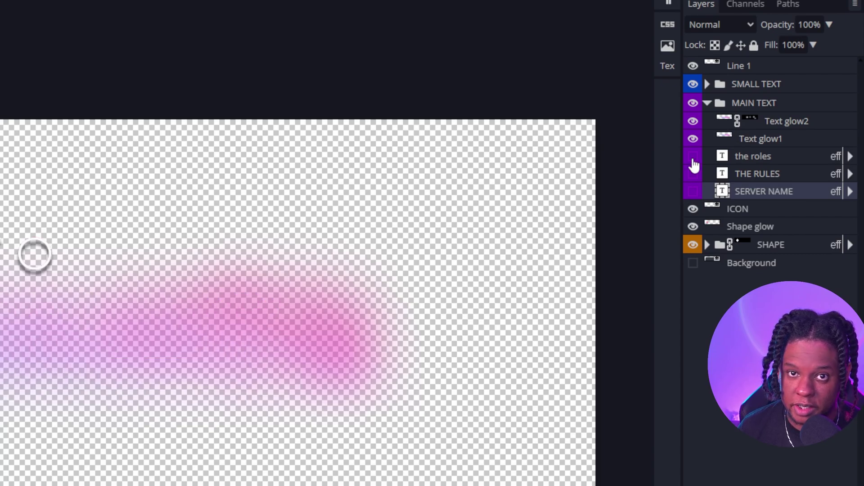
{"action": "left_click", "coordinate": [693, 191]}
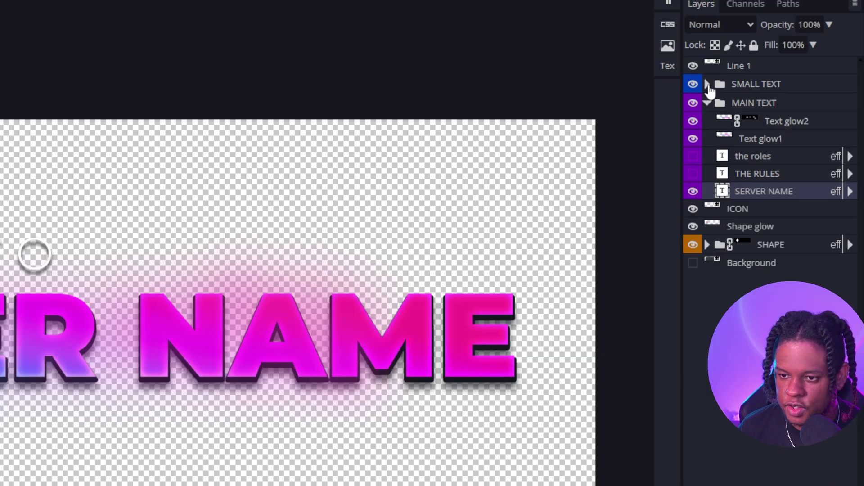
{"action": "left_click", "coordinate": [707, 85]}
{"action": "left_click", "coordinate": [752, 140]}
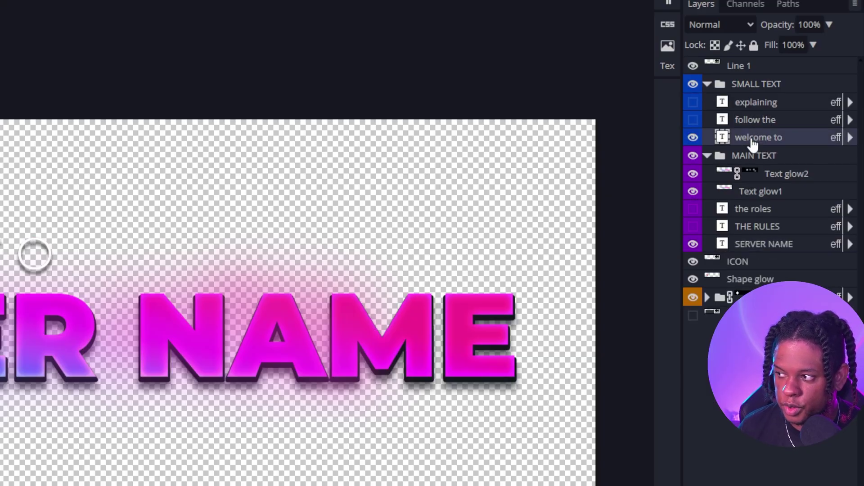
Replace the SERVER NAME headline text with PEEPEE SERVER in capitals.
{"action": "left_click", "coordinate": [760, 247]}
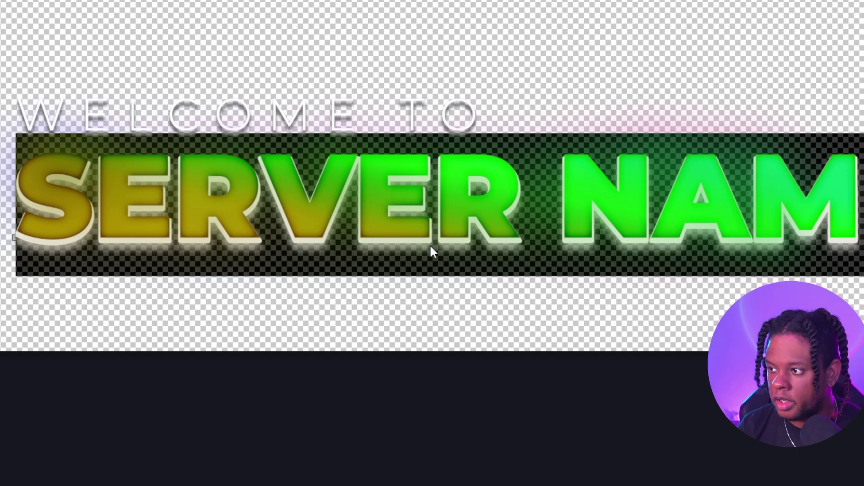
{"action": "type", "text": "pee"}
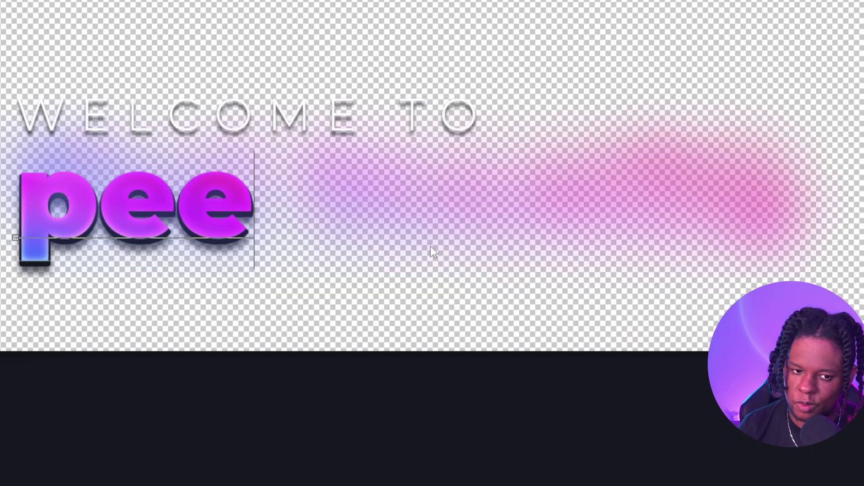
{"action": "key", "text": "BackSpace"}
{"action": "key", "text": "BackSpace"}
{"action": "key", "text": "BackSpace"}
{"action": "type", "text": "PEEPEE SERV"}
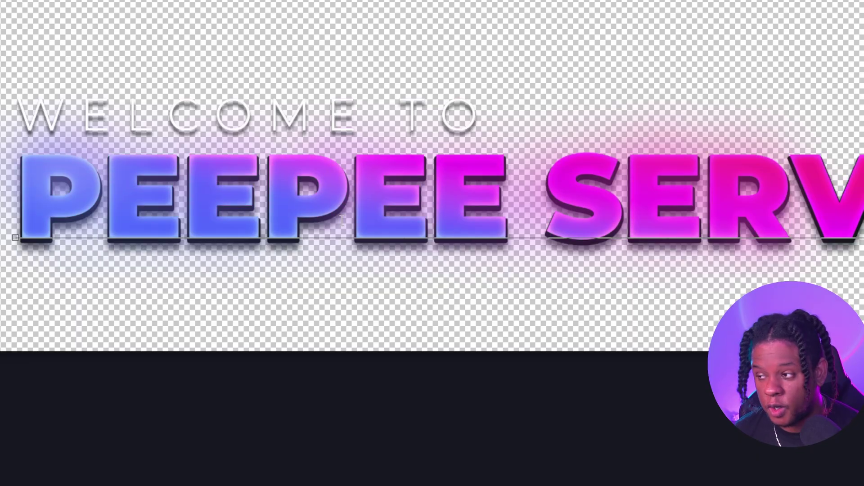
{"action": "key", "text": "ctrl+Return"}
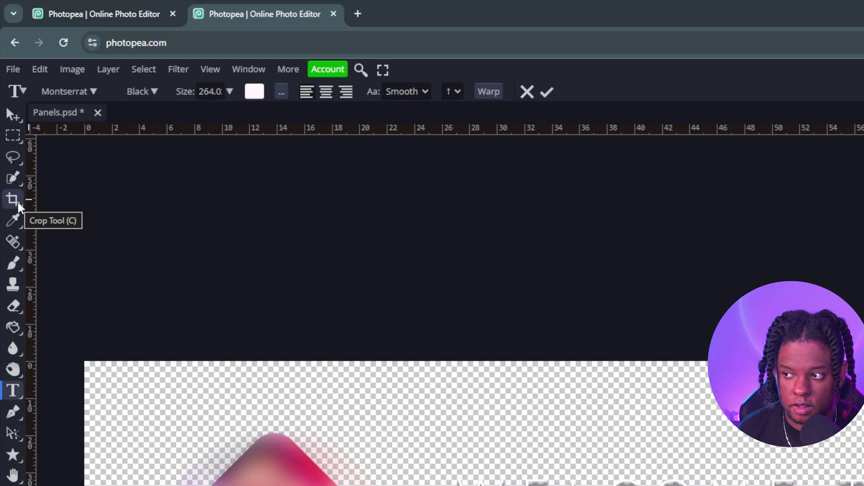
Crop the canvas wider on the right so PEEPEE SERVER fits, then select the ICON layer.
{"action": "left_click", "coordinate": [18, 205]}
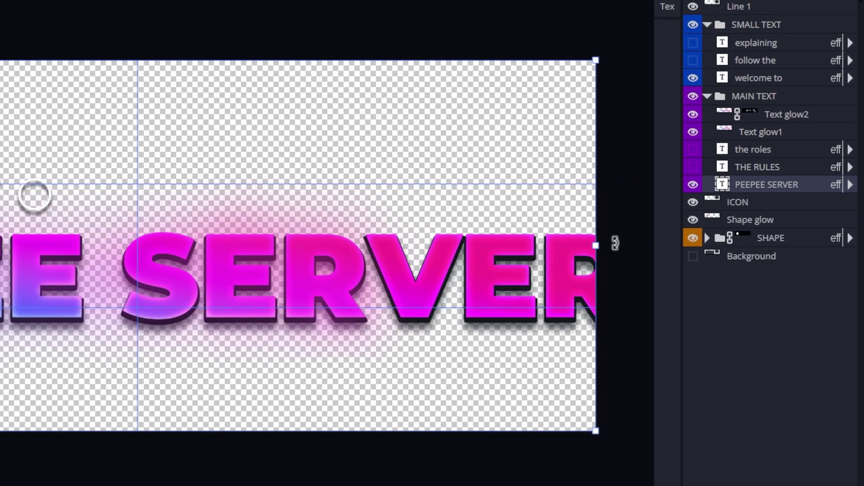
{"action": "left_click_drag", "start_coordinate": [596, 245], "coordinate": [663, 252]}
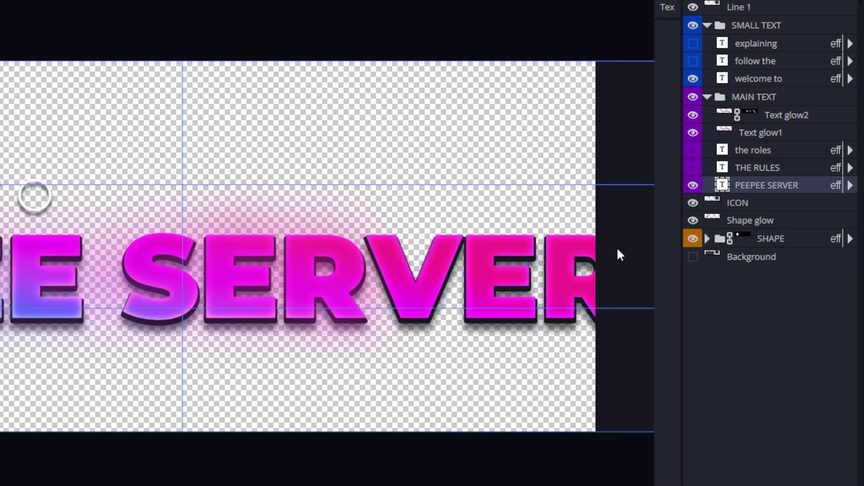
{"action": "key", "text": "Return"}
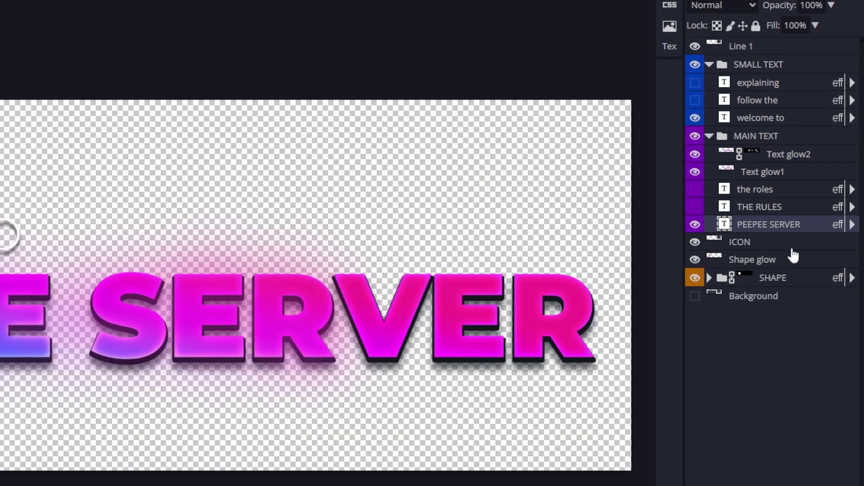
{"action": "left_click", "coordinate": [765, 246]}
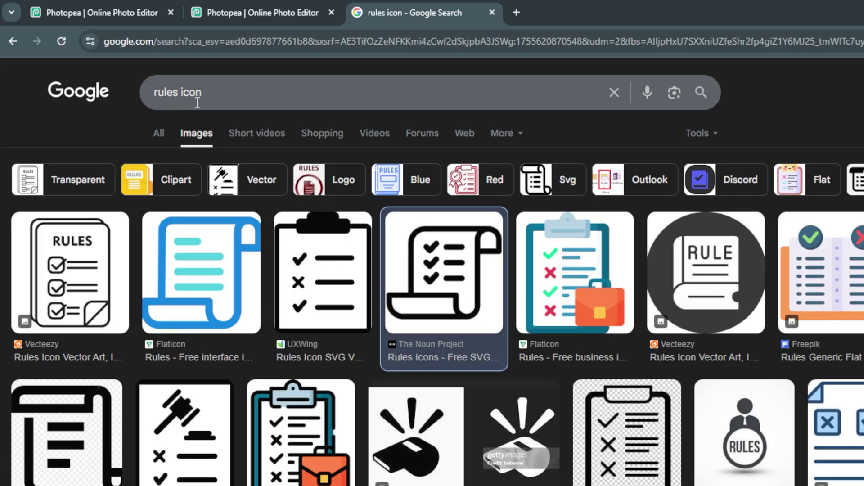
Copy The Noun Project's scroll-shaped rules icon image from the Google Images results.
{"action": "left_click", "coordinate": [456, 299]}
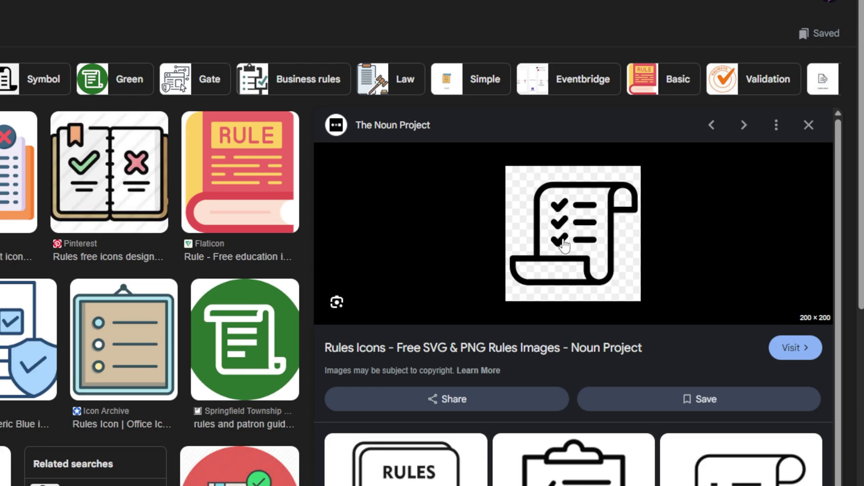
{"action": "right_click", "coordinate": [564, 240]}
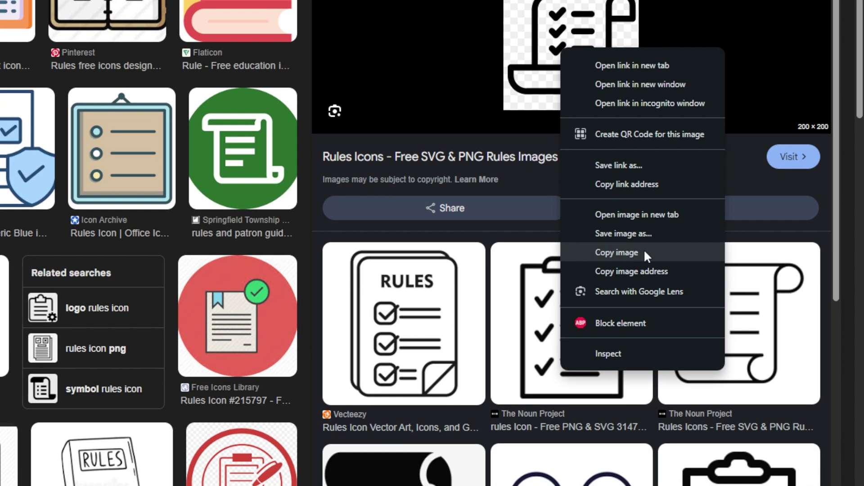
{"action": "left_click", "coordinate": [635, 290]}
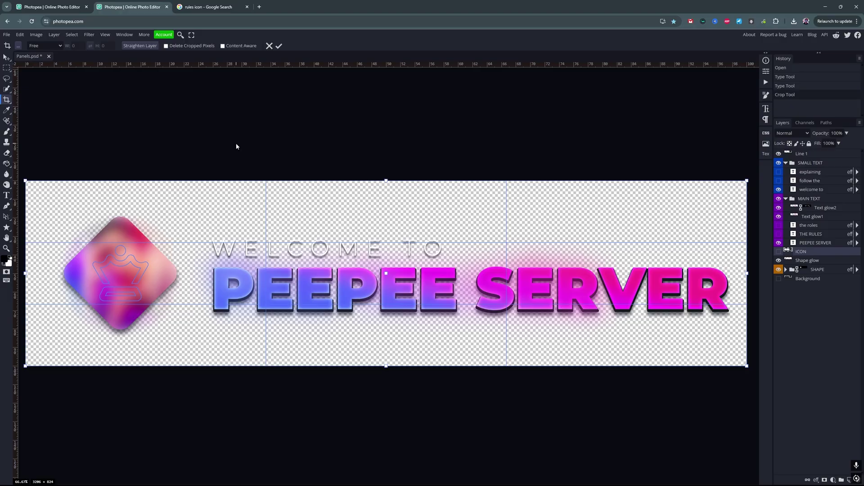
Paste the copied rules icon and move it onto the gradient diamond.
{"action": "key", "text": "ctrl+v"}
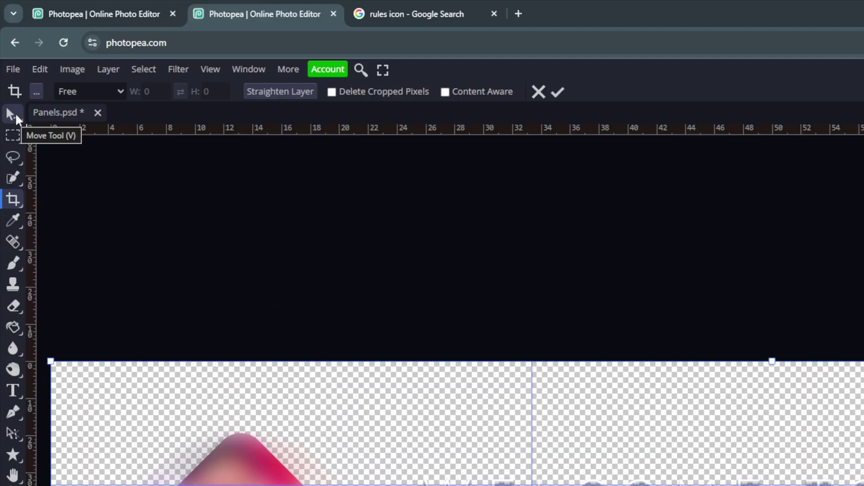
{"action": "left_click", "coordinate": [14, 115]}
{"action": "left_click_drag", "start_coordinate": [382, 253], "coordinate": [115, 279]}
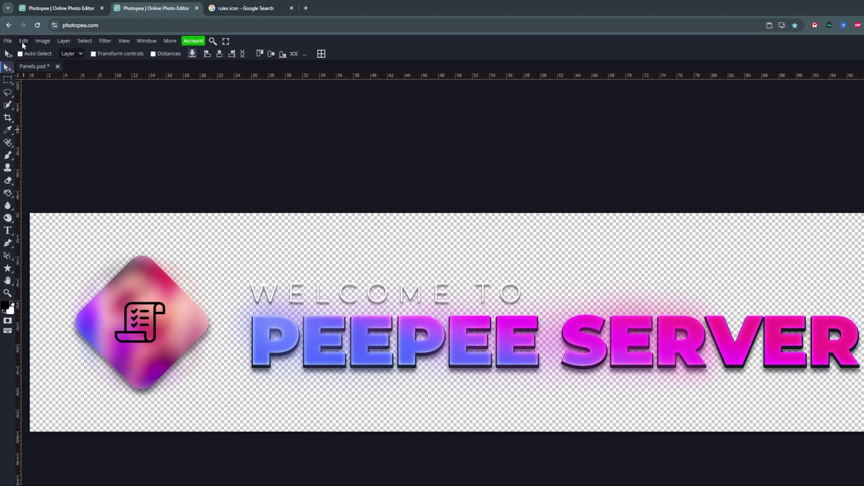
Enlarge and centre the icon in the diamond with Free Transform, then invert it to white.
{"action": "left_click", "coordinate": [20, 35]}
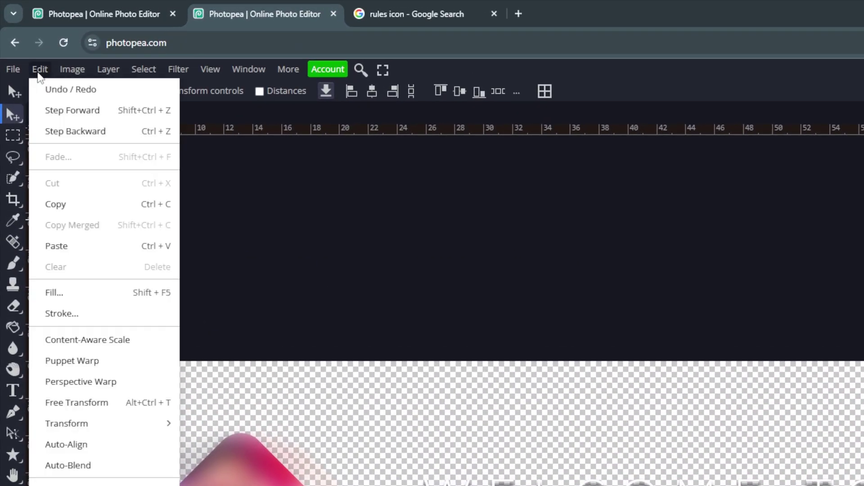
{"action": "left_click", "coordinate": [103, 407]}
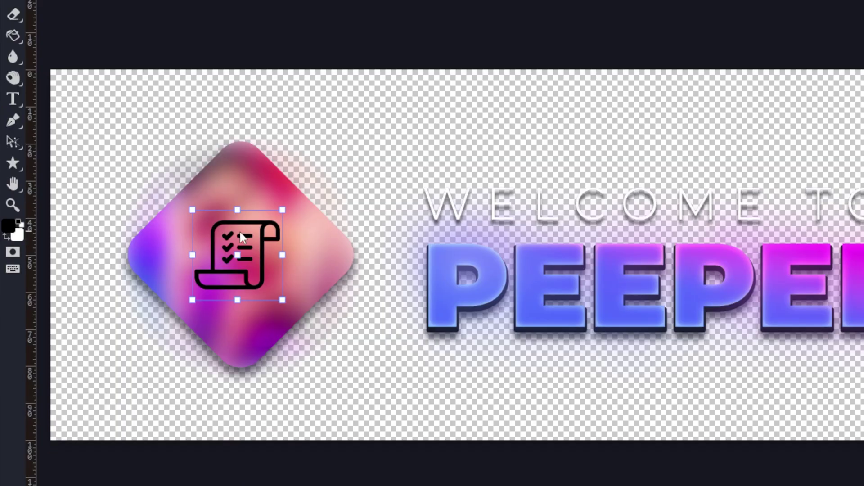
{"action": "left_click_drag", "start_coordinate": [278, 215], "coordinate": [293, 180]}
{"action": "left_click_drag", "start_coordinate": [266, 226], "coordinate": [257, 236]}
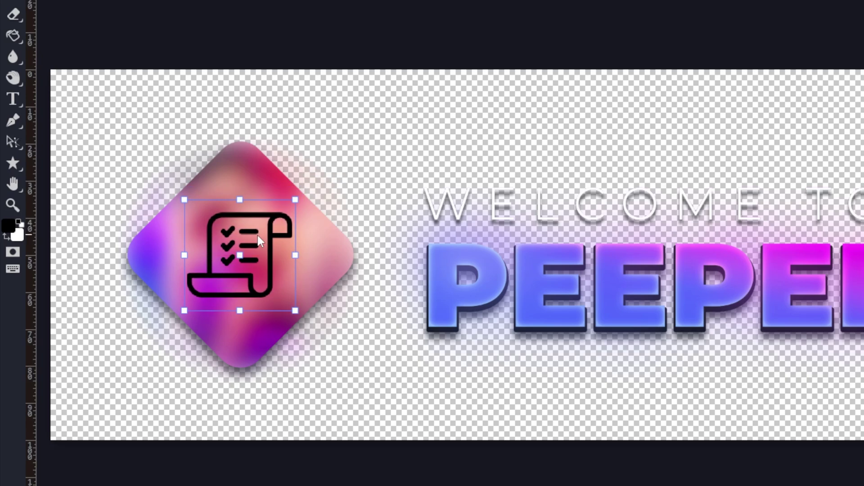
{"action": "key", "text": "Return"}
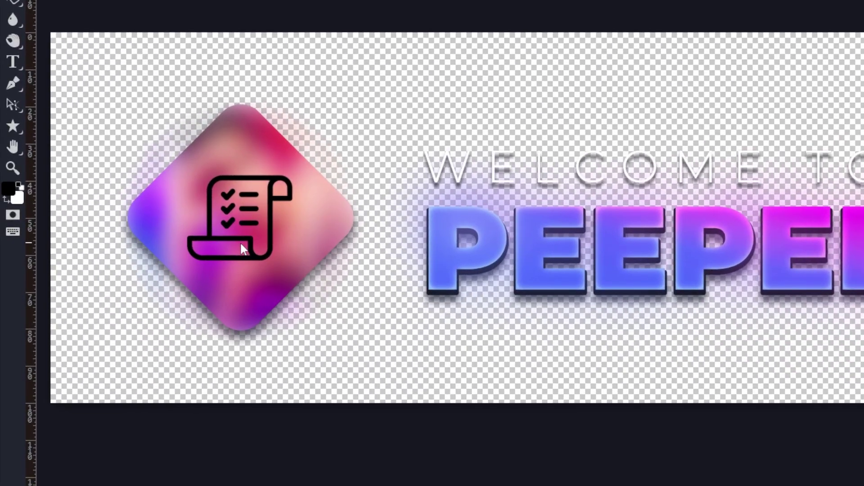
{"action": "key", "text": "ctrl+i"}
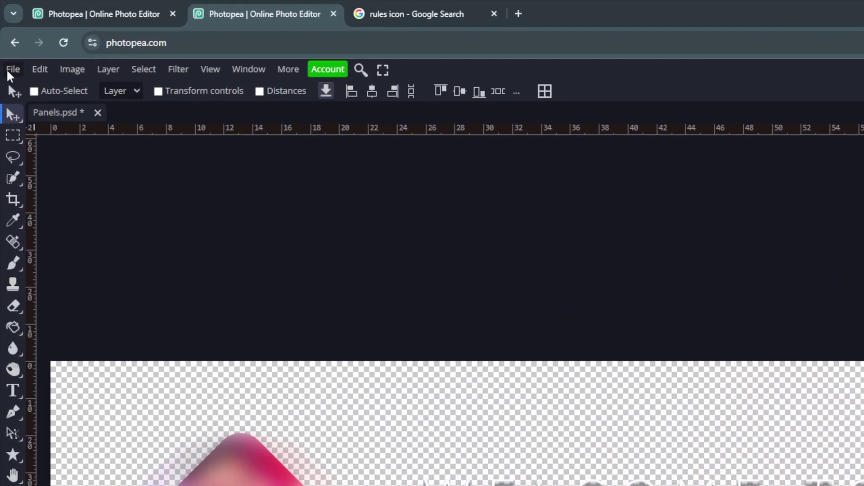
Export the banner as Welcome panel.png into the Discord panels folder and open it.
{"action": "left_click", "coordinate": [7, 35]}
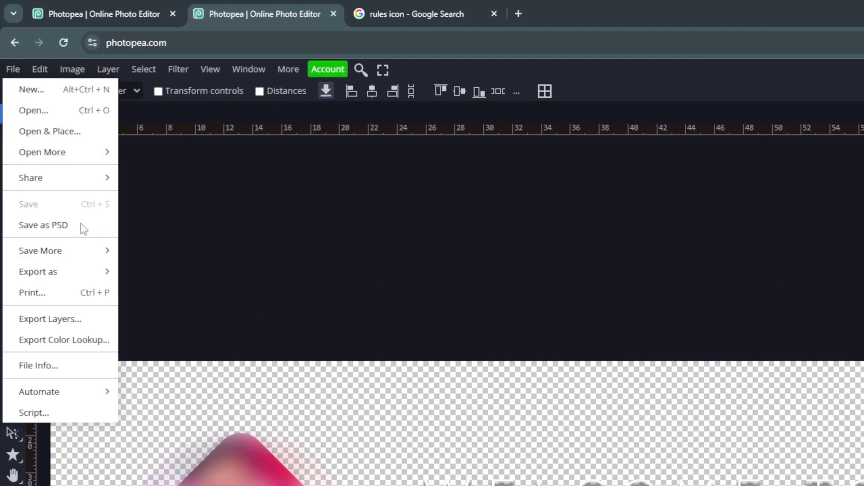
{"action": "mouse_move", "coordinate": [83, 277]}
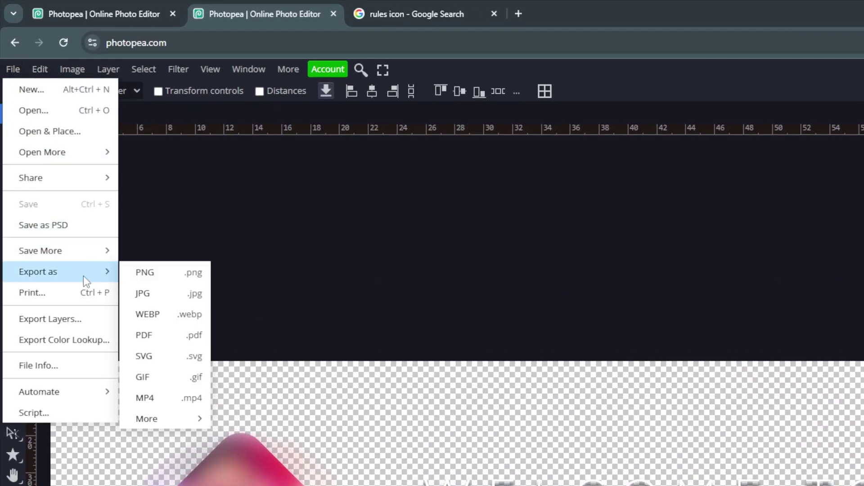
{"action": "left_click", "coordinate": [158, 280]}
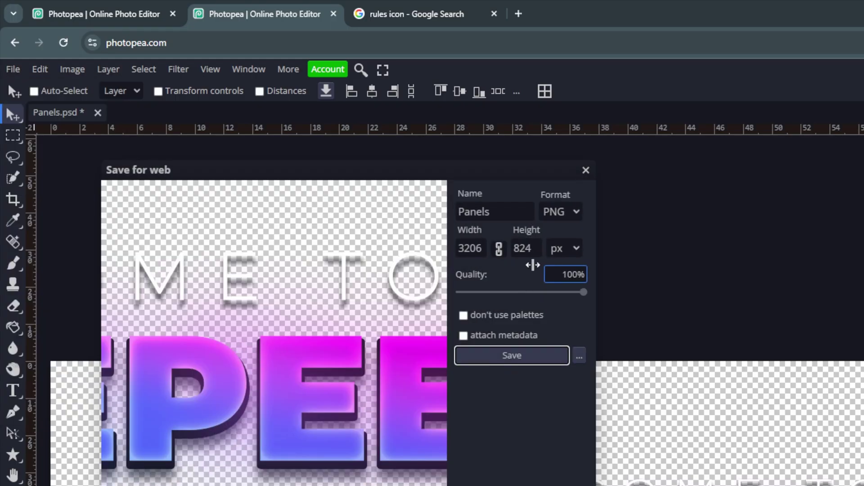
{"action": "double_click", "coordinate": [505, 211]}
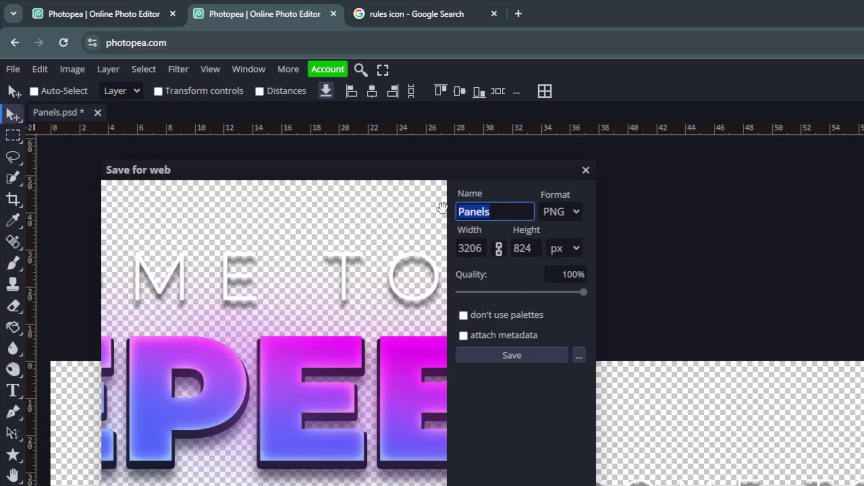
{"action": "type", "text": "Welcome pan"}
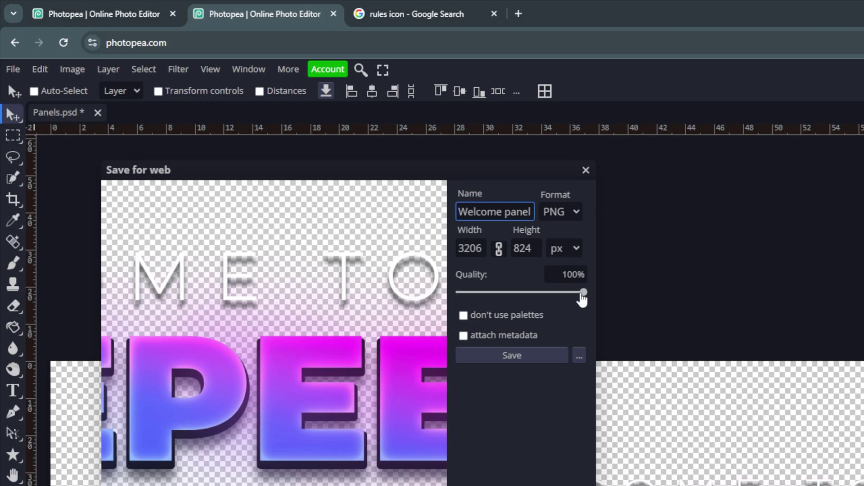
{"action": "left_click", "coordinate": [497, 363]}
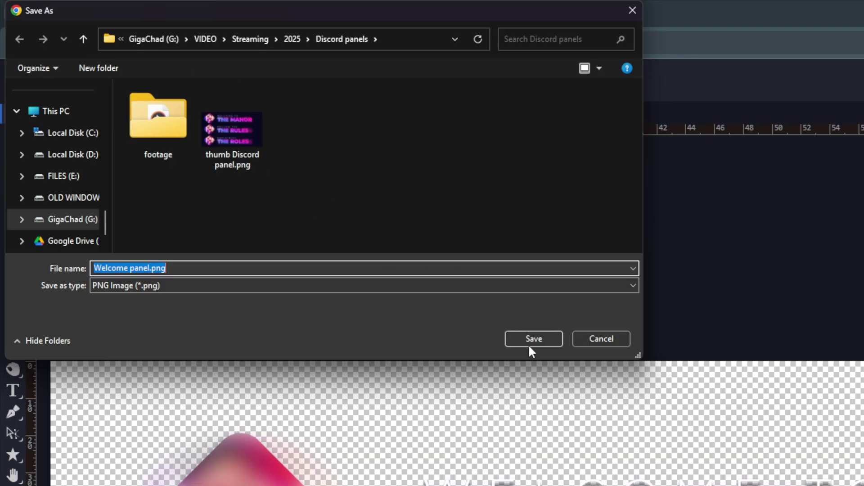
{"action": "left_click", "coordinate": [527, 346]}
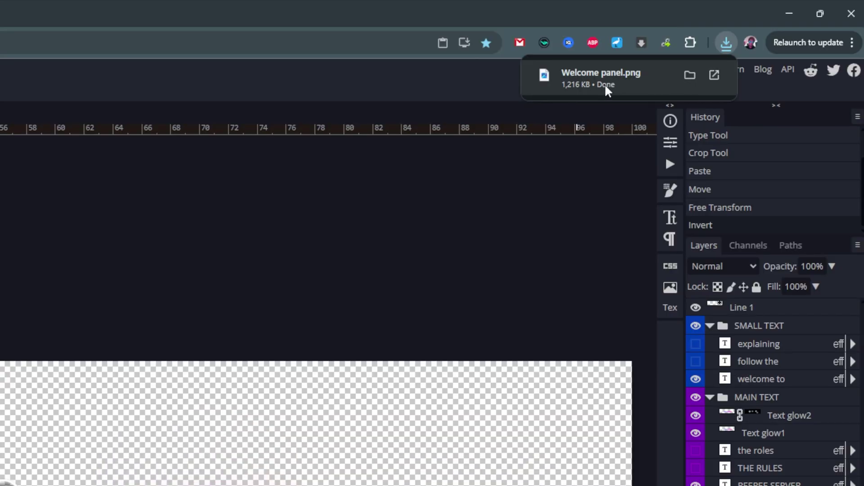
{"action": "left_click", "coordinate": [604, 84]}
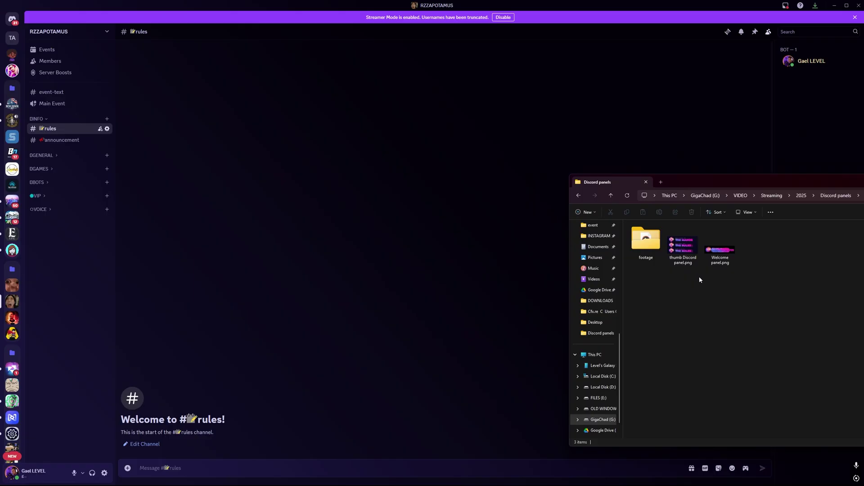
Drop Welcome panel.png into the #rules message box and send it.
{"action": "left_click_drag", "start_coordinate": [720, 256], "coordinate": [430, 270]}
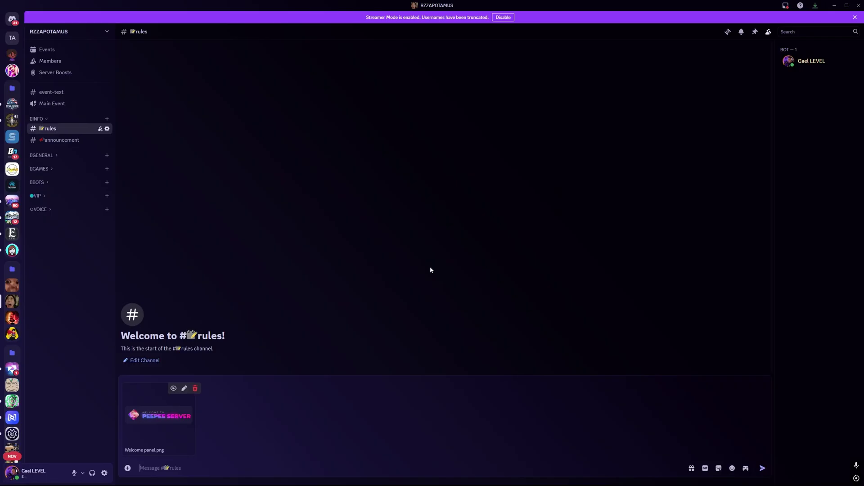
{"action": "key", "text": "Return"}
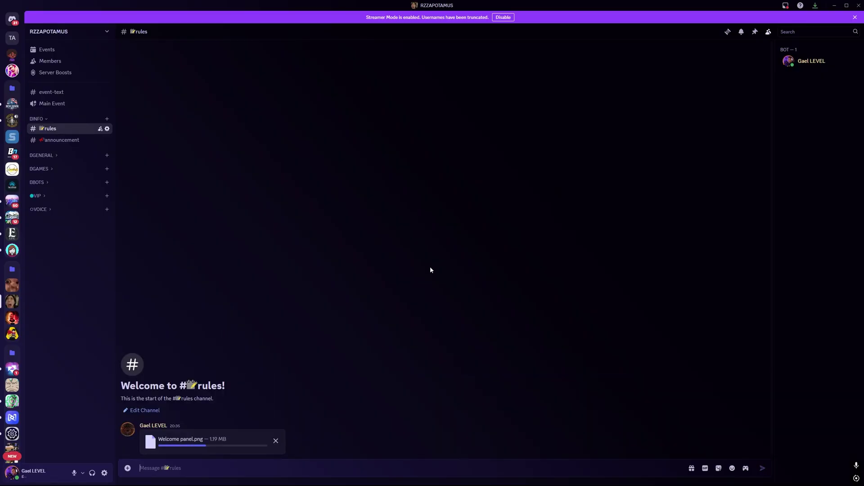